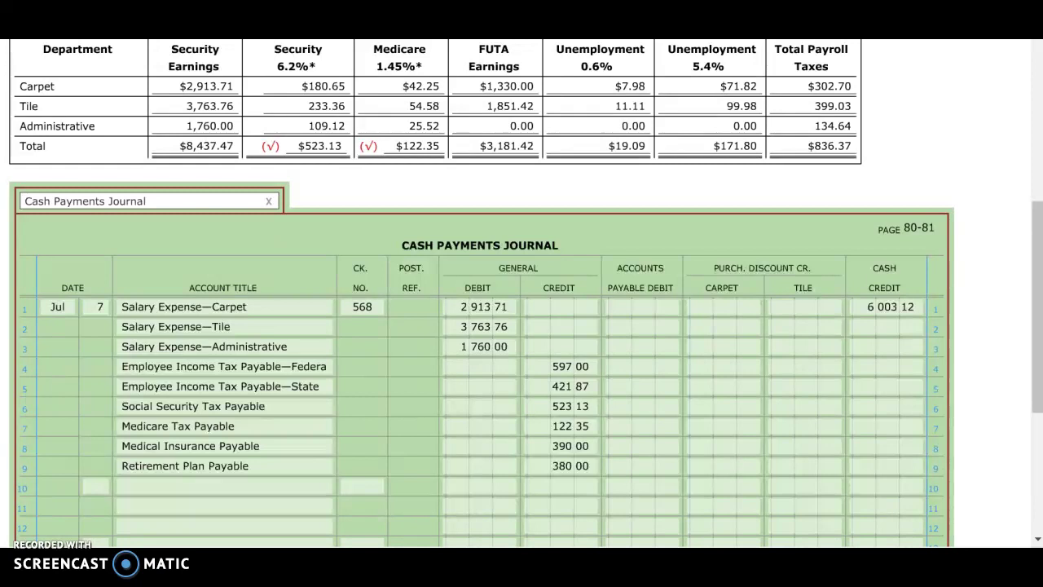
- Switch to the General Journal and date line 1 as Jul 7
{"action": "left_click", "coordinate": [220, 197]}
{"action": "left_click", "coordinate": [210, 236]}
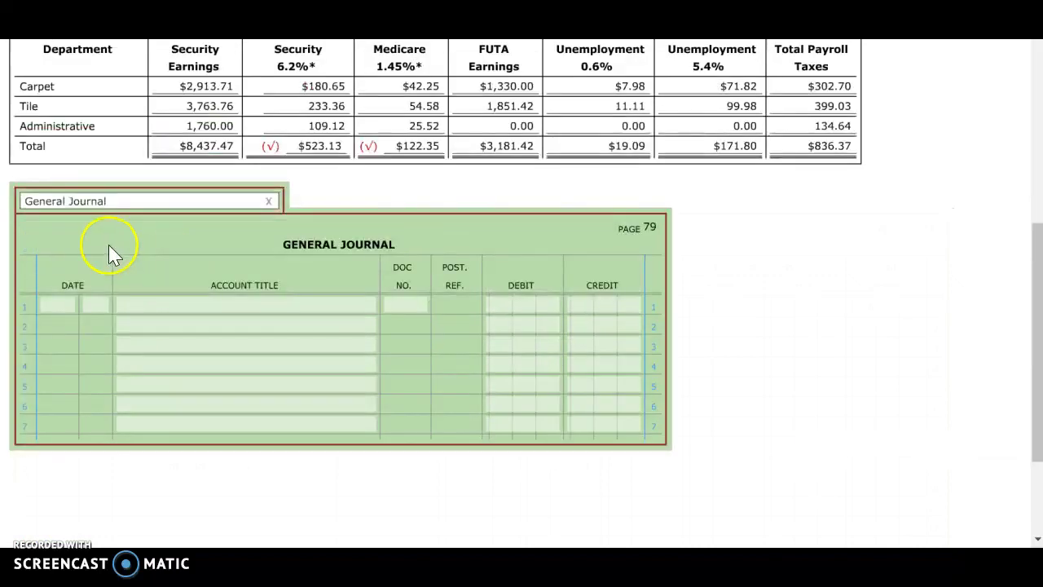
{"action": "left_click", "coordinate": [57, 304]}
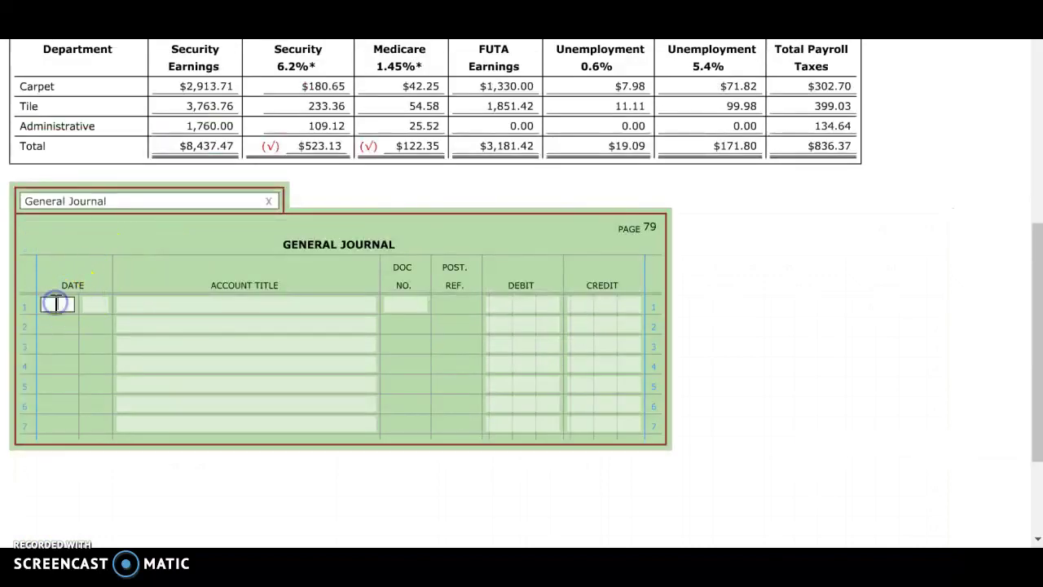
{"action": "type", "text": "Jul"}
{"action": "left_click", "coordinate": [90, 309]}
{"action": "type", "text": "7"}
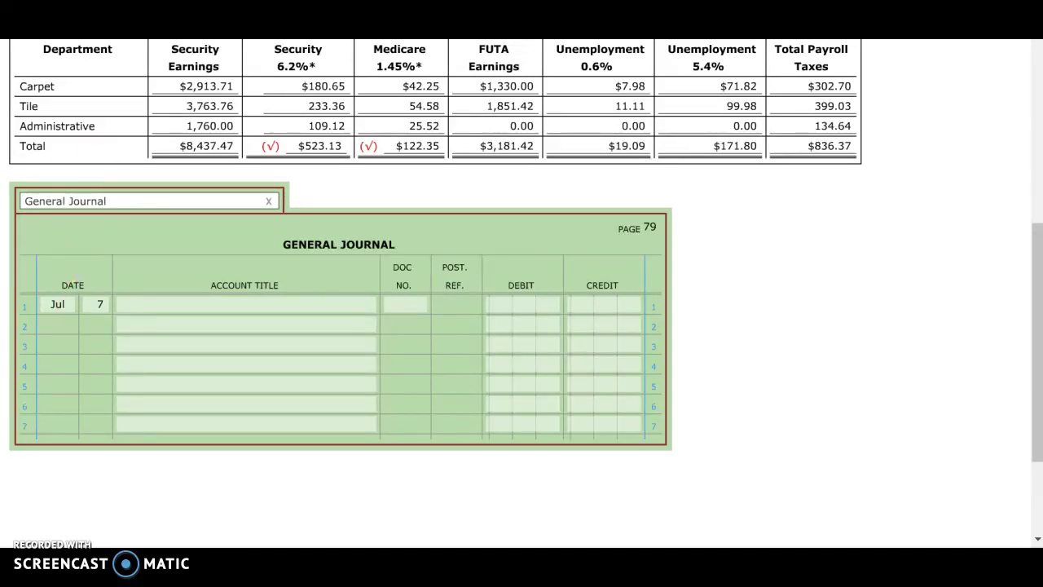
- Debit Payroll Taxes Expense—Carpet 302.70 on line 1 with Doc No. M55
{"action": "left_click", "coordinate": [189, 301]}
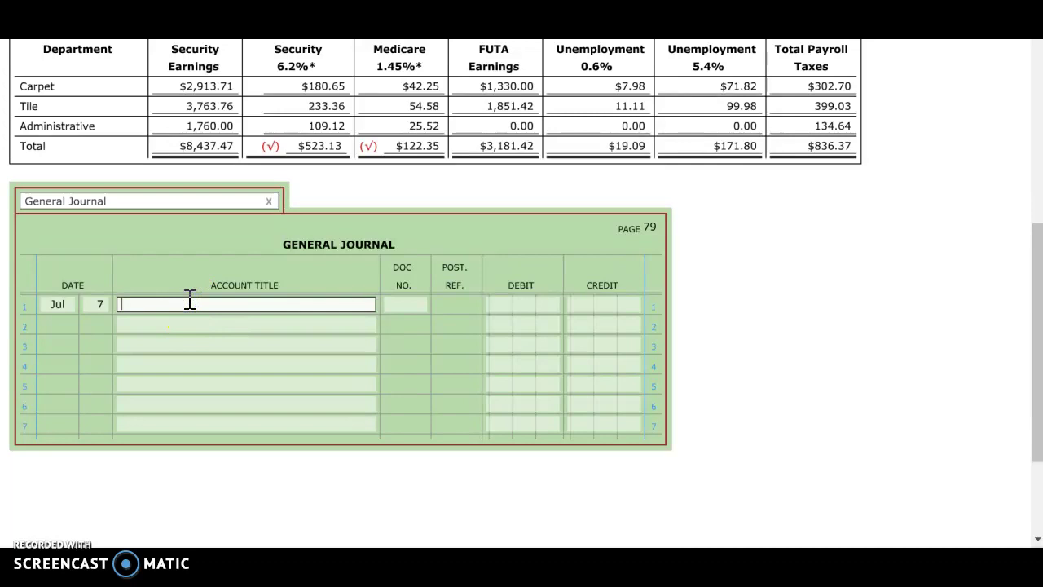
{"action": "type", "text": "Payr"}
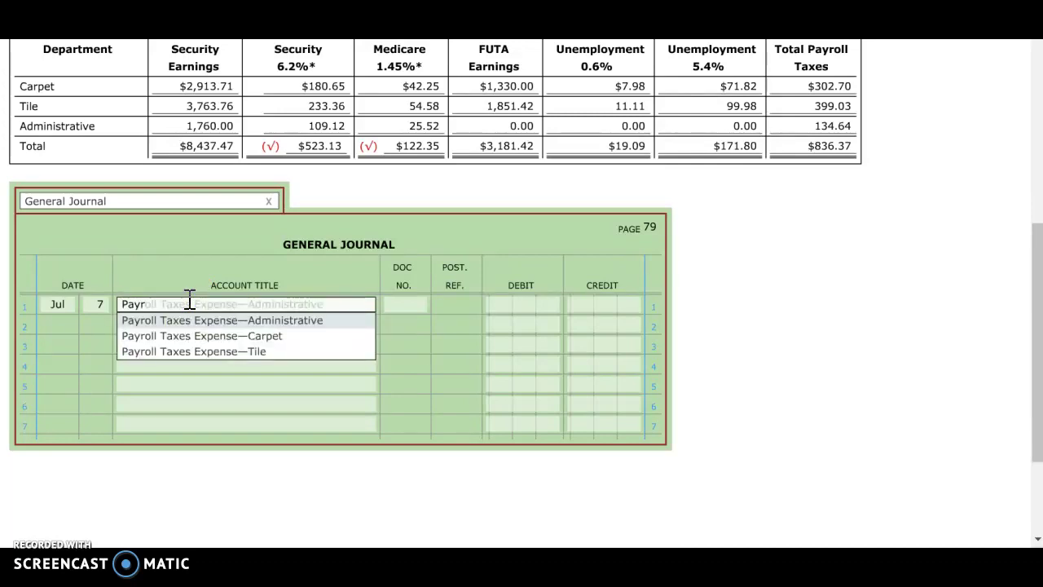
{"action": "left_click", "coordinate": [208, 336]}
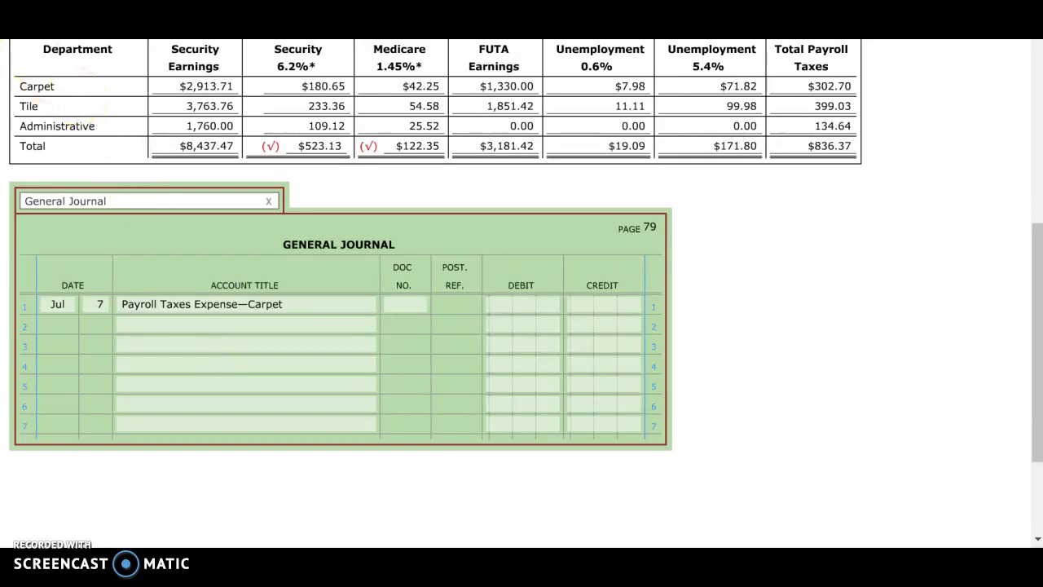
{"action": "left_click", "coordinate": [418, 304]}
{"action": "type", "text": "M55"}
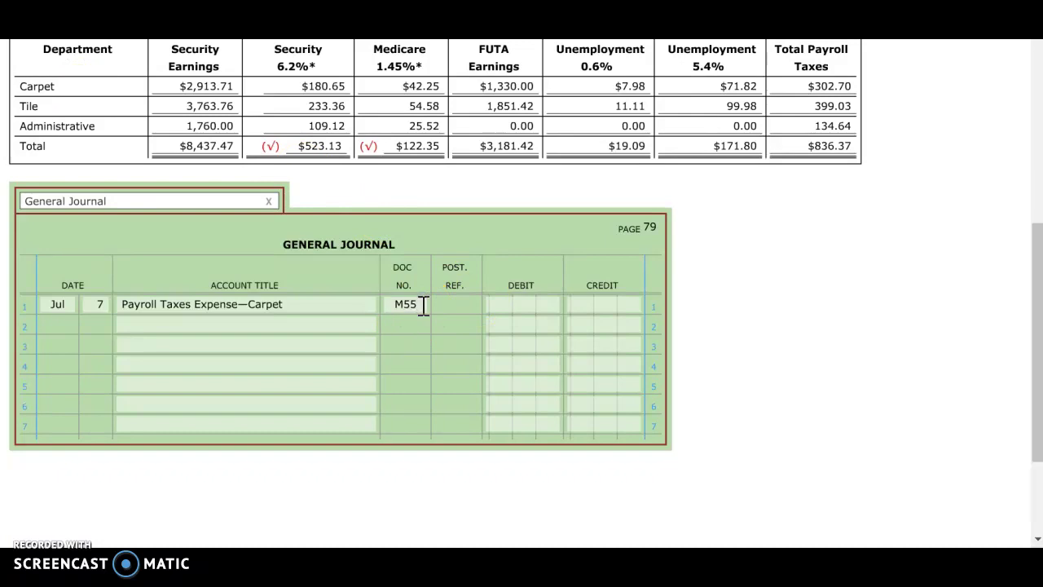
{"action": "left_click", "coordinate": [532, 303]}
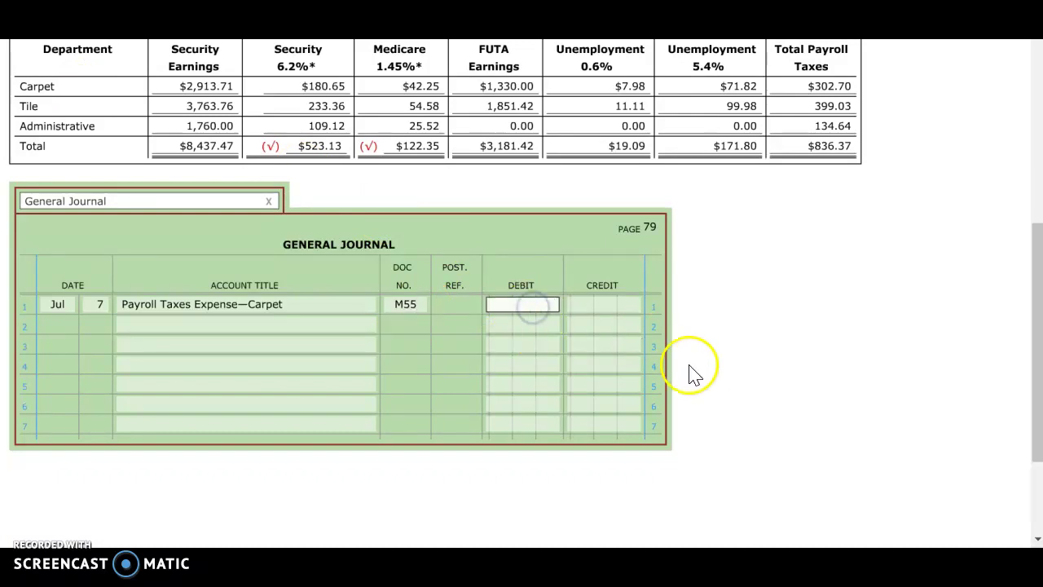
{"action": "scroll", "coordinate": [705, 380], "scroll_direction": "up", "scroll_amount": 1}
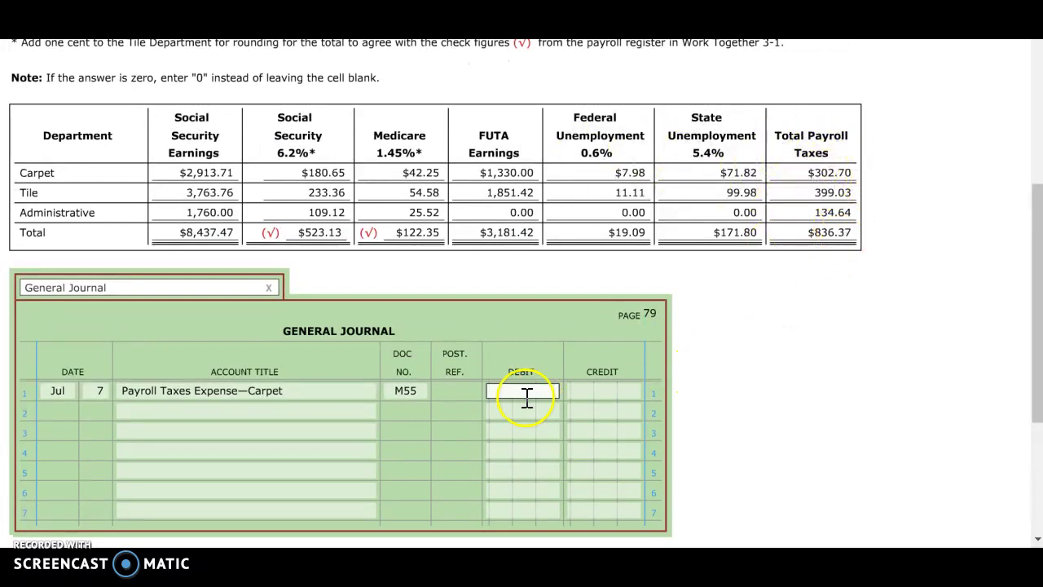
{"action": "type", "text": "302.7"}
- Debit Payroll Taxes Expense—Tile 399.03 on line 2
{"action": "left_click", "coordinate": [304, 411]}
{"action": "type", "text": "p"}
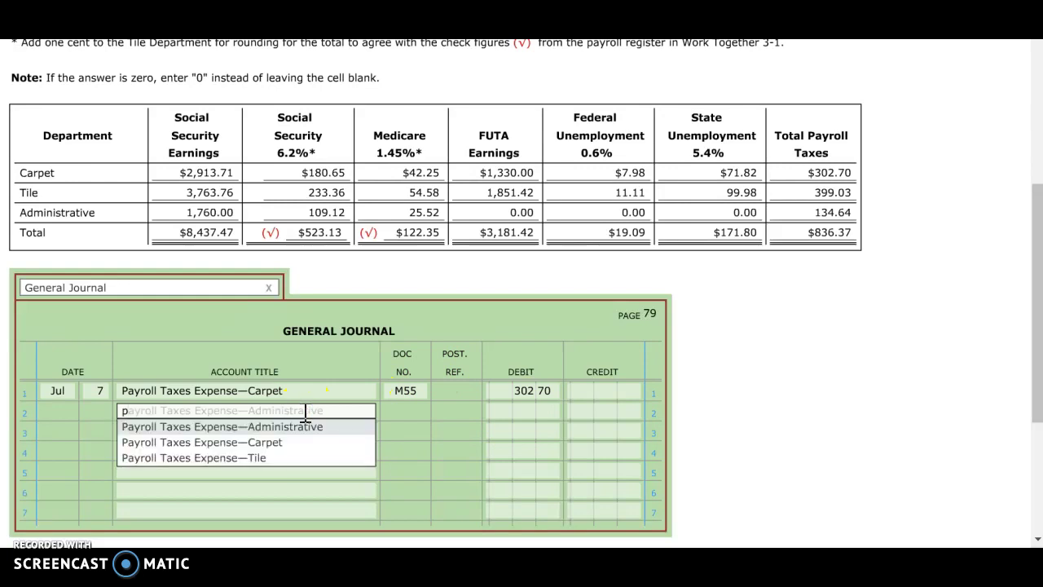
{"action": "type", "text": "ay"}
{"action": "left_click", "coordinate": [267, 459]}
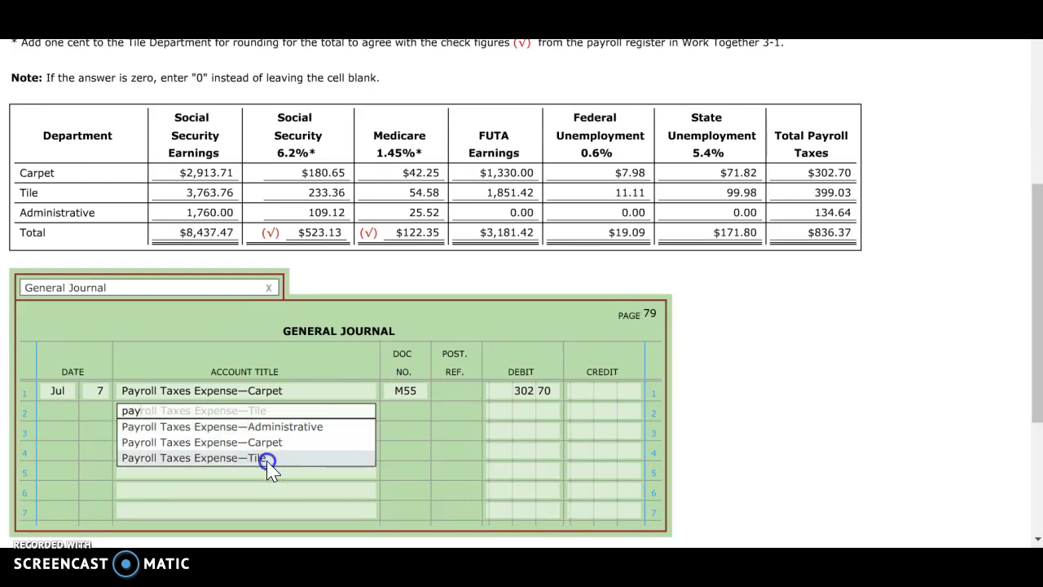
{"action": "left_click", "coordinate": [544, 411]}
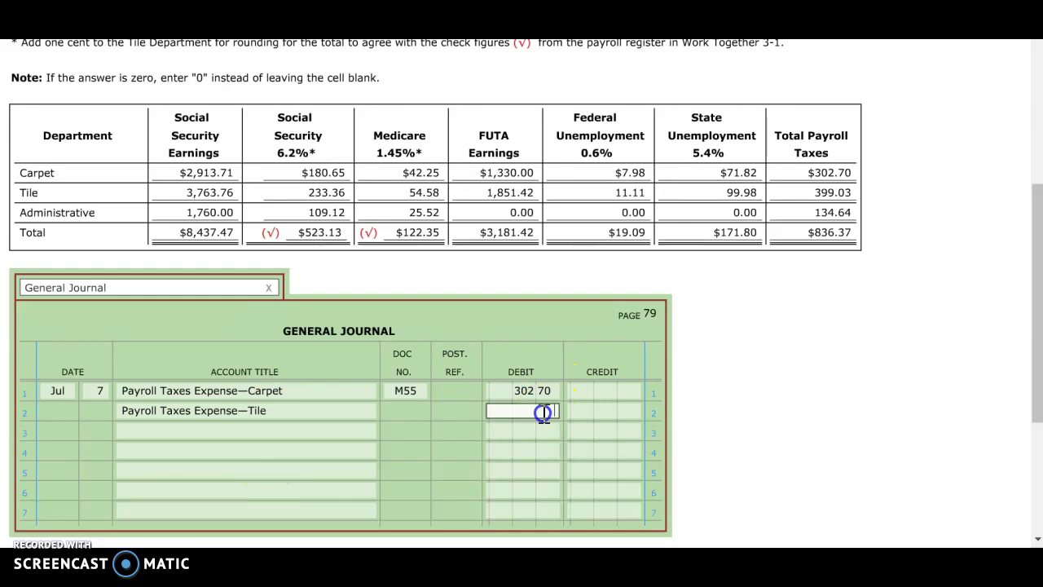
{"action": "type", "text": "399.03"}
- Debit Payroll Taxes Expense—Administrative 134.64 on line 3
{"action": "left_click", "coordinate": [305, 430]}
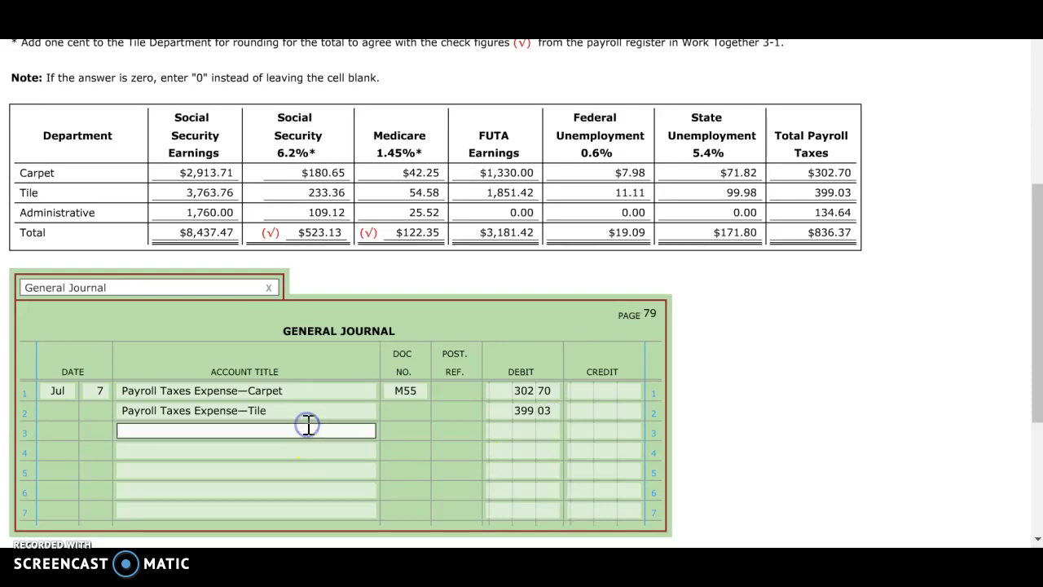
{"action": "type", "text": "Payro"}
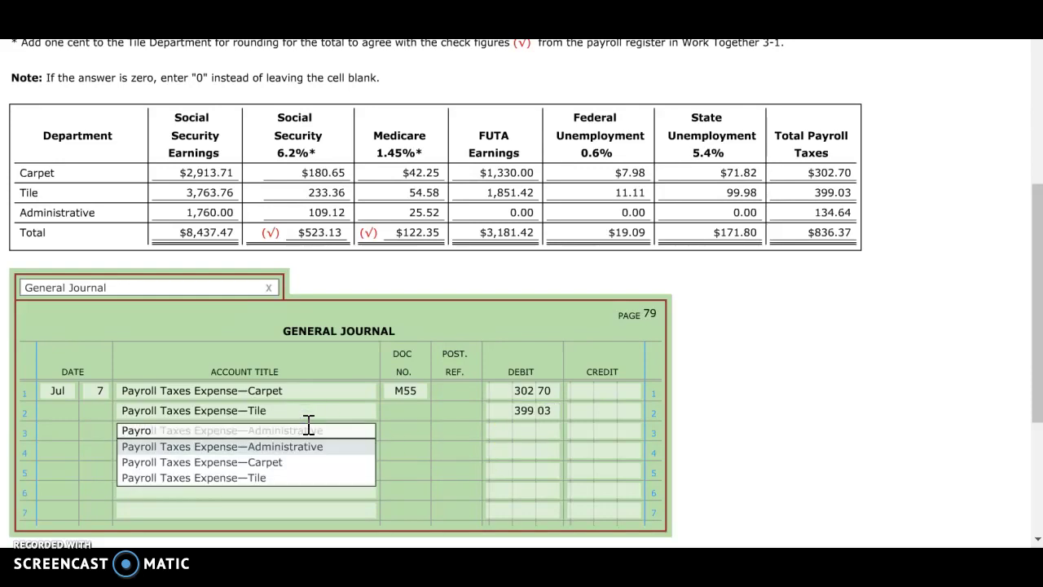
{"action": "left_click", "coordinate": [299, 448]}
{"action": "left_click", "coordinate": [531, 428]}
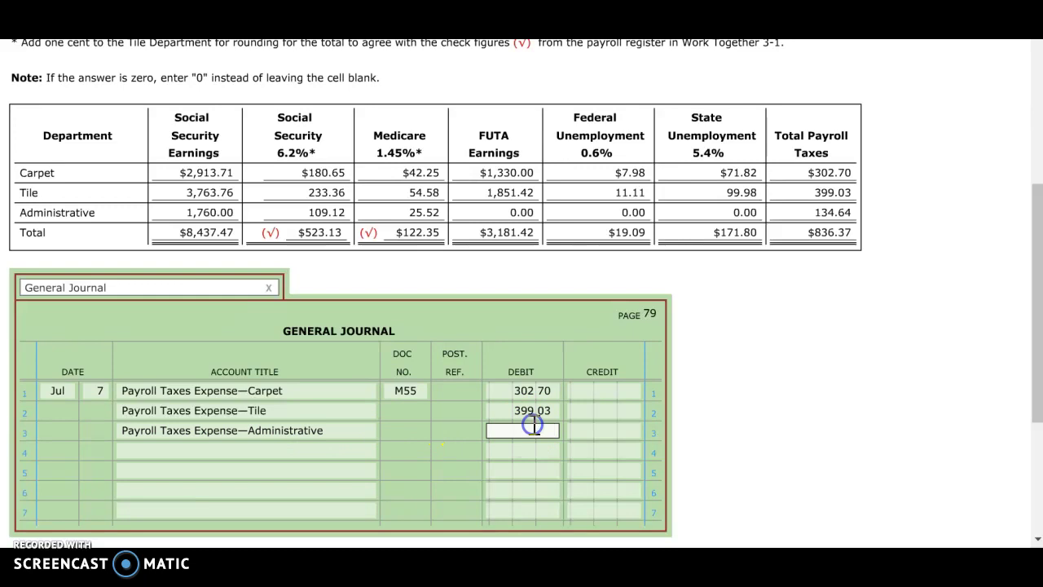
{"action": "type", "text": "134.64"}
{"action": "left_click", "coordinate": [832, 421]}
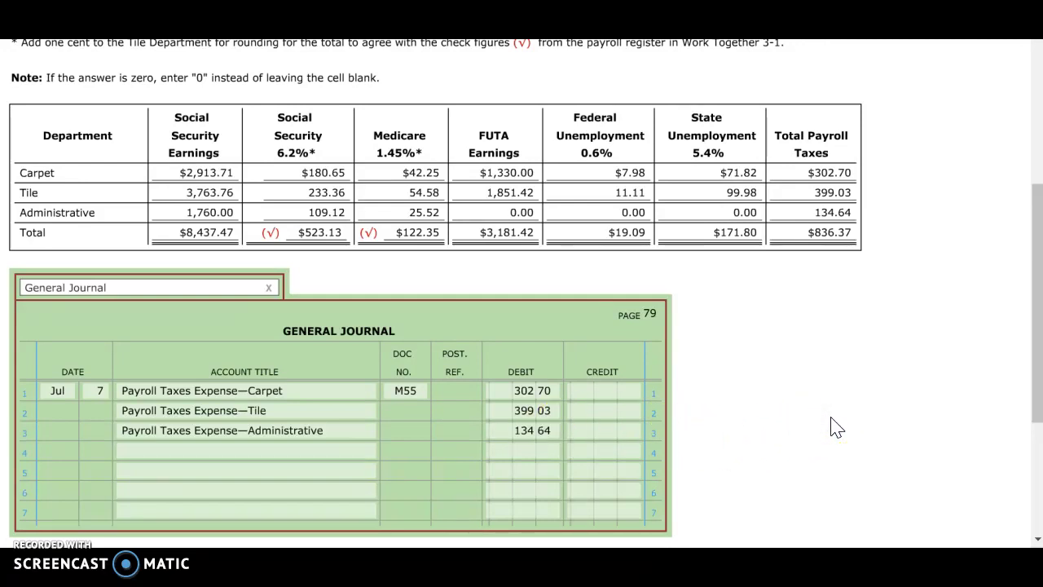
- Credit Social Security Tax Payable 523.13 on row 4
{"action": "left_click", "coordinate": [299, 453]}
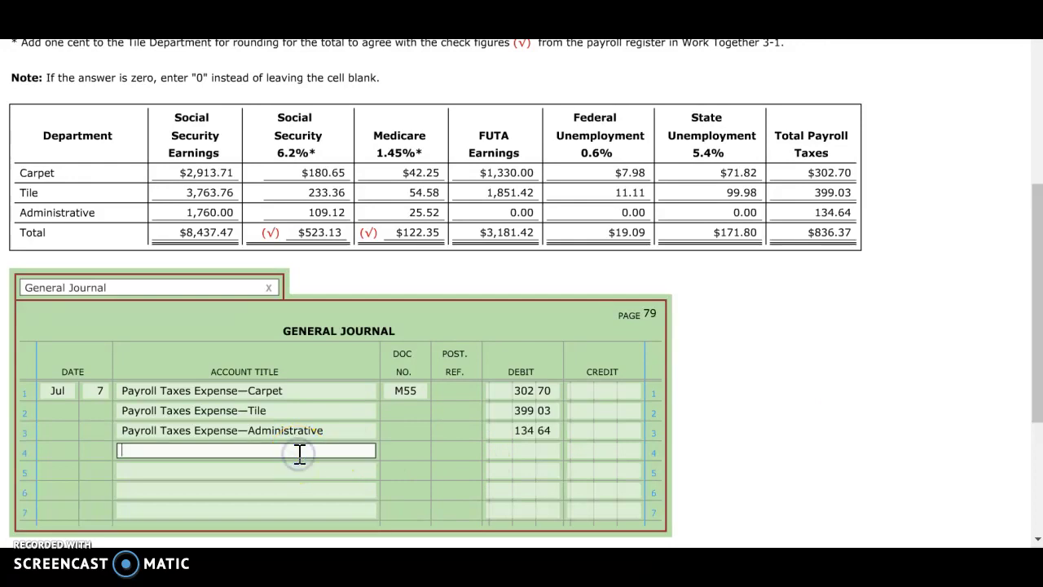
{"action": "type", "text": "Soc"}
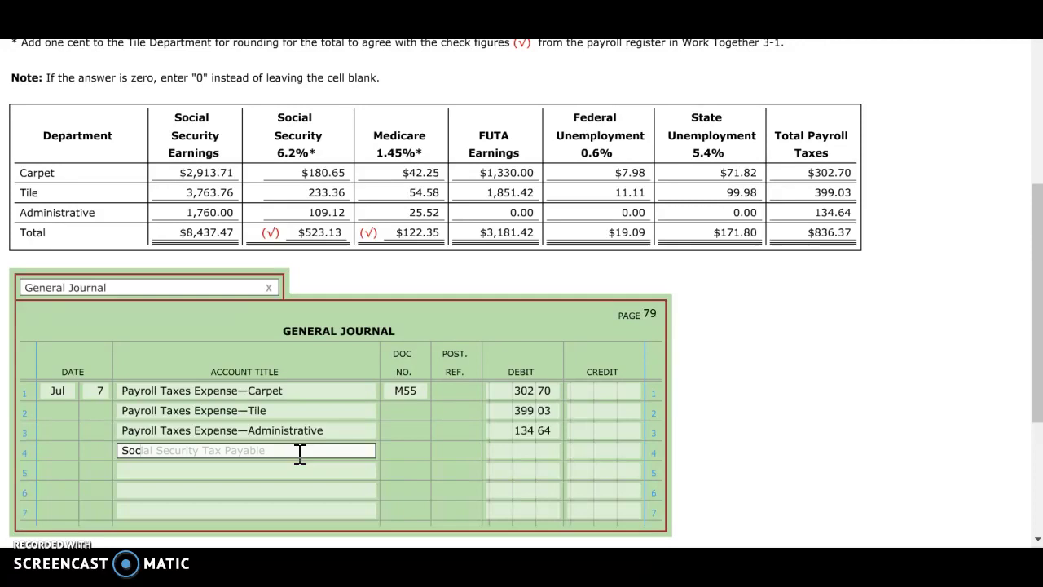
{"action": "key", "text": "Tab"}
{"action": "left_click", "coordinate": [590, 449]}
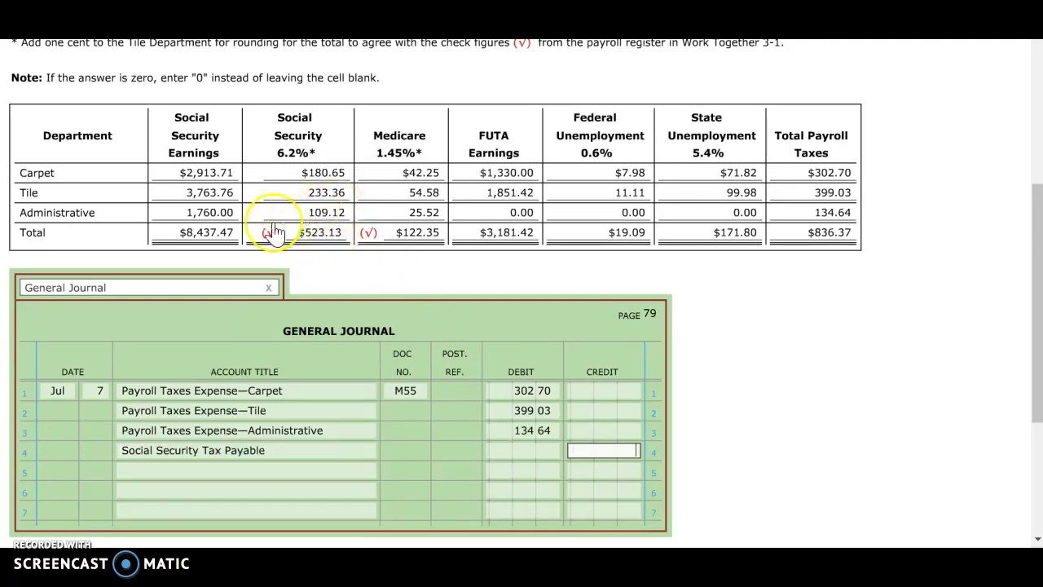
{"action": "type", "text": "5"}
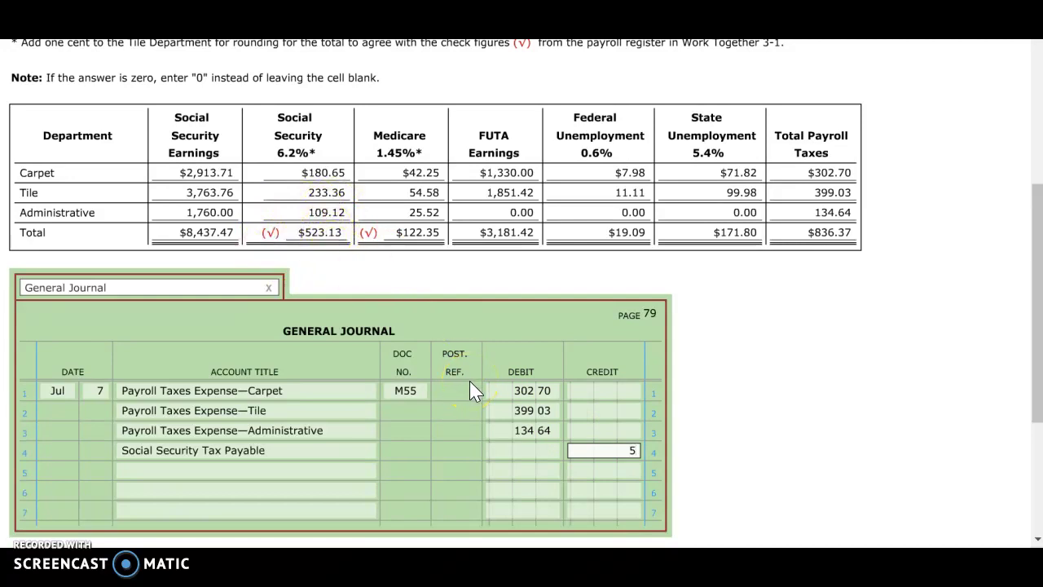
{"action": "type", "text": "23.13"}
- Credit Medicare Tax Payable 122.35 on row 5
{"action": "left_click", "coordinate": [268, 471]}
{"action": "type", "text": "Meei"}
{"action": "key", "text": "BackSpace"}
{"action": "key", "text": "BackSpace"}
{"action": "type", "text": "d"}
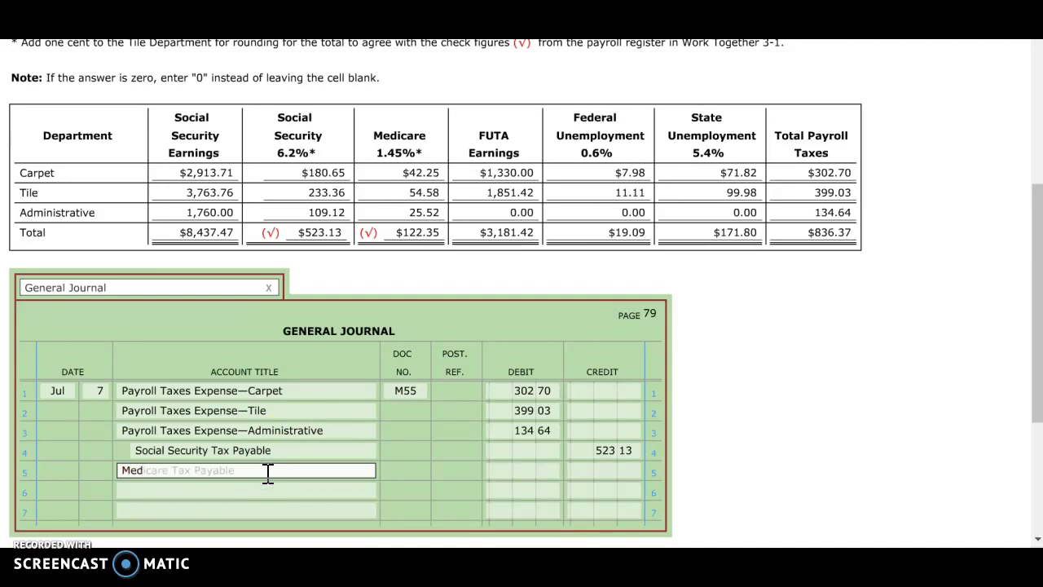
{"action": "key", "text": "Tab"}
{"action": "left_click", "coordinate": [620, 470]}
{"action": "type", "text": "122."}
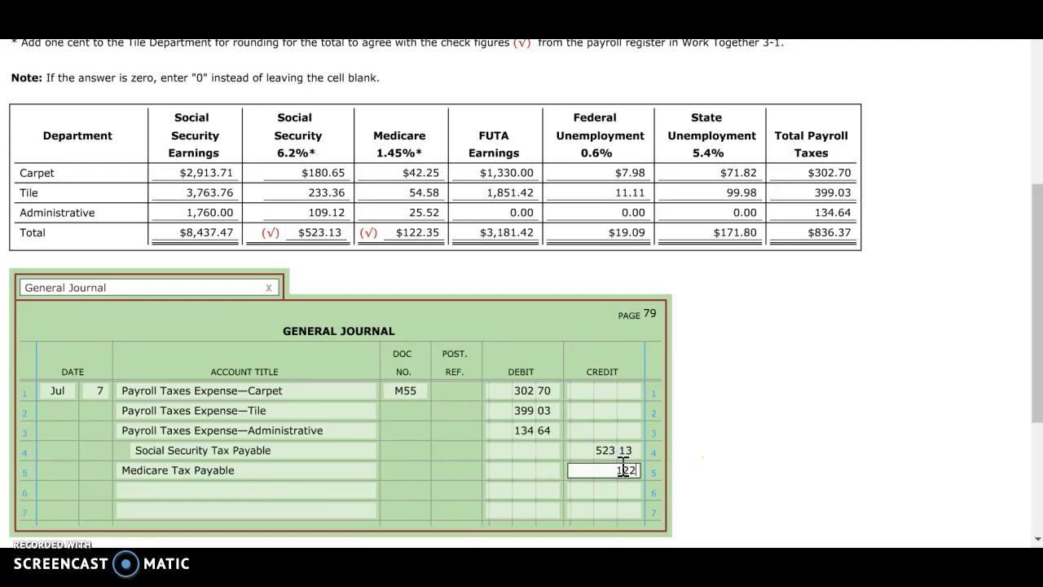
{"action": "type", "text": "35"}
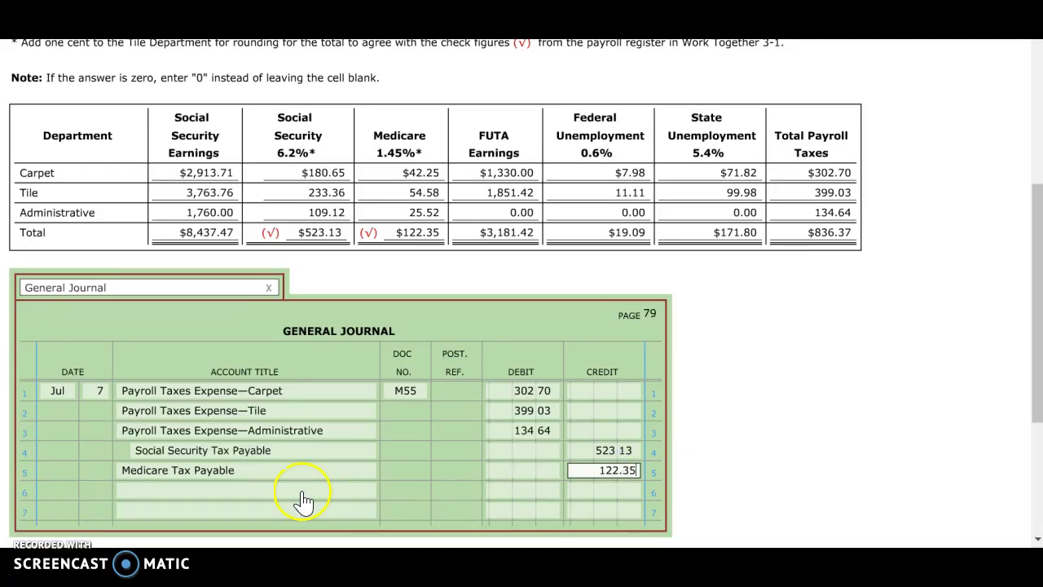
{"action": "left_click", "coordinate": [241, 489]}
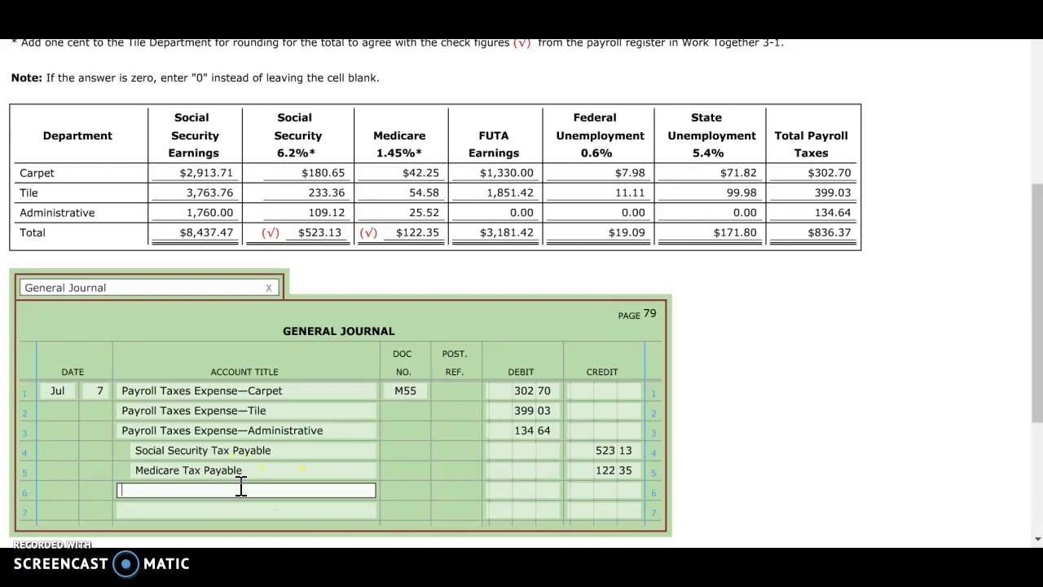
- Credit Unemployment Tax Payable—Federal 19.09 on row 6
{"action": "type", "text": "Unem"}
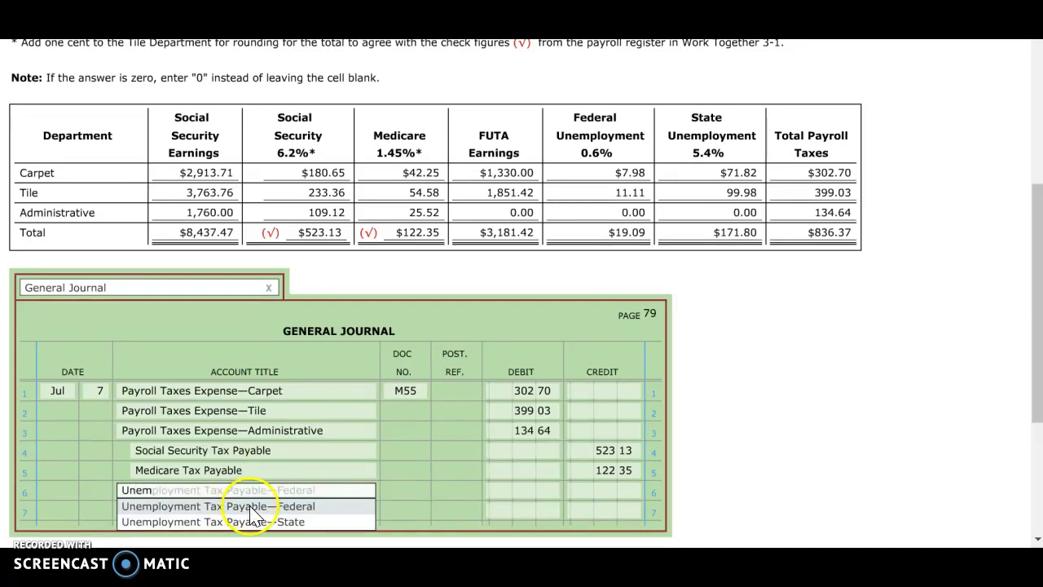
{"action": "left_click", "coordinate": [249, 505]}
{"action": "left_click", "coordinate": [626, 491]}
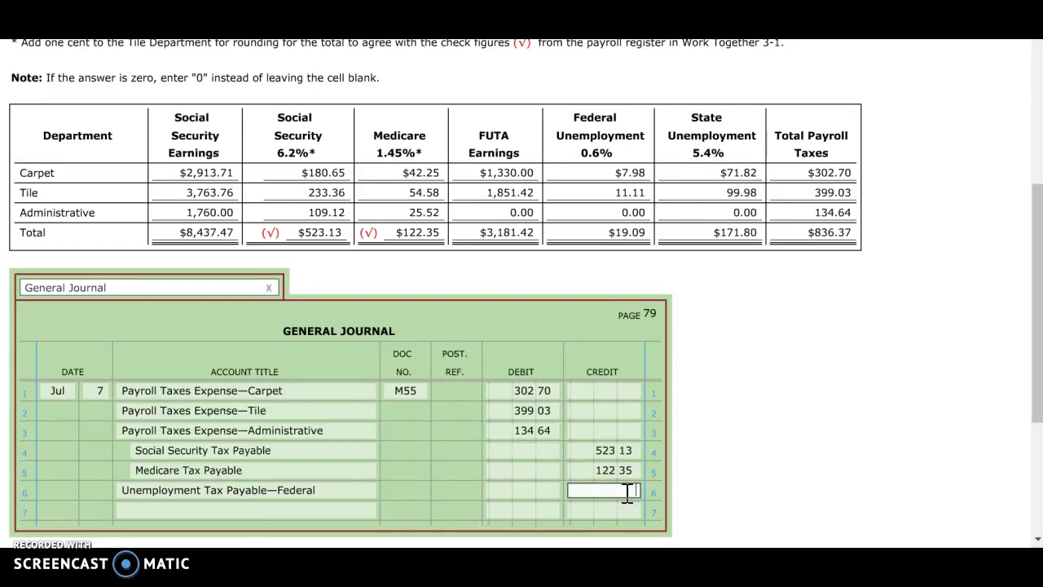
{"action": "type", "text": "19.09"}
{"action": "left_click", "coordinate": [598, 434]}
- Credit Unemployment Tax Payable—State 171.80 on row 7
{"action": "left_click", "coordinate": [338, 513]}
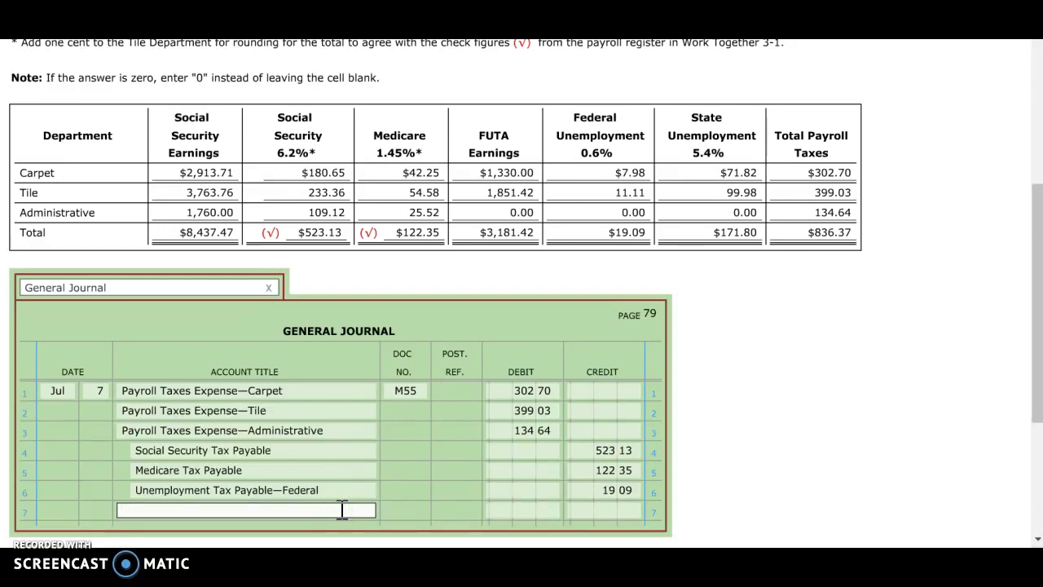
{"action": "type", "text": "Unem"}
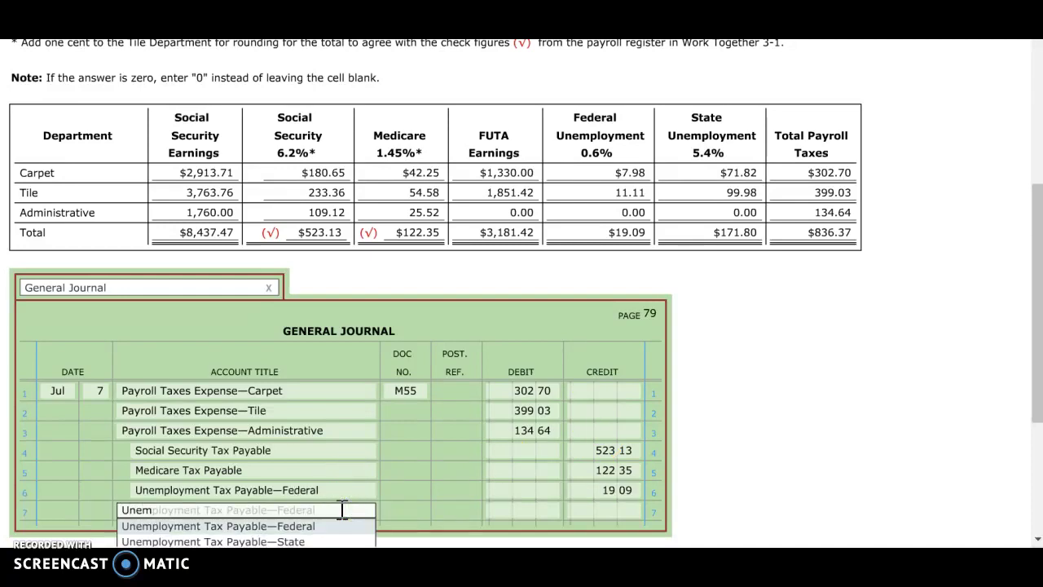
{"action": "left_click", "coordinate": [330, 541]}
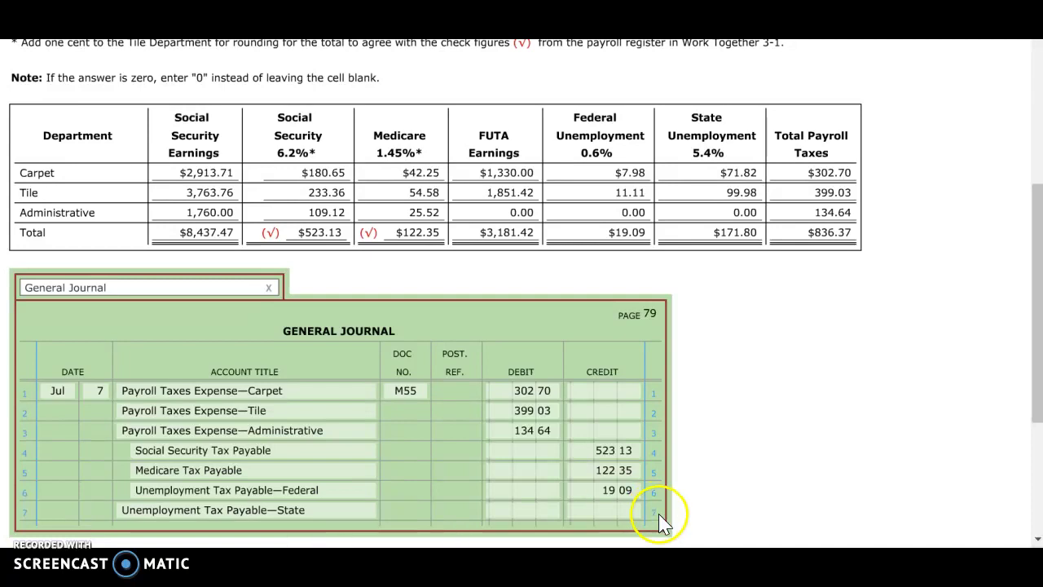
{"action": "left_click", "coordinate": [633, 512]}
{"action": "type", "text": "171.8"}
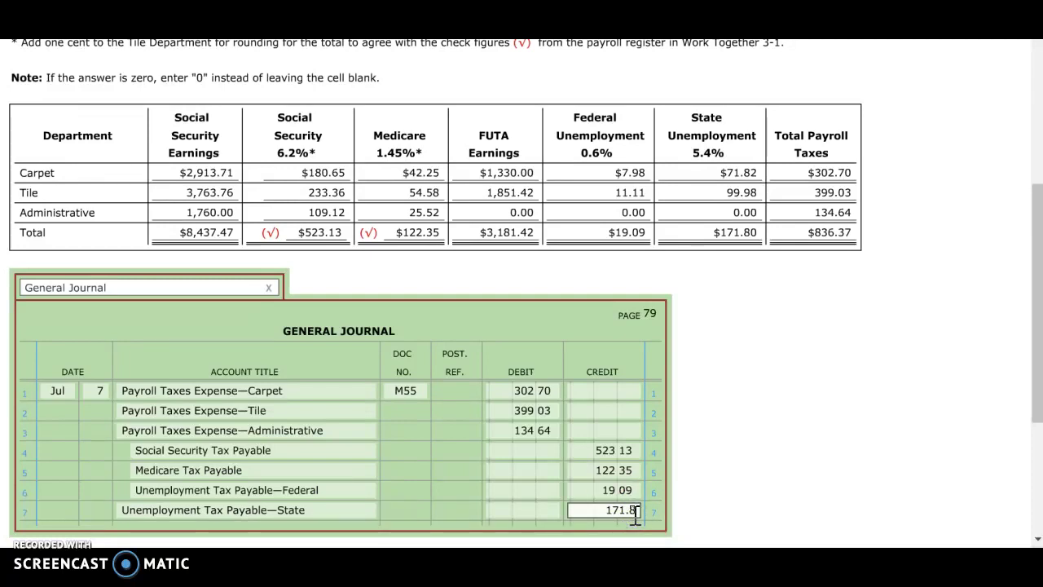
{"action": "left_click", "coordinate": [725, 388]}
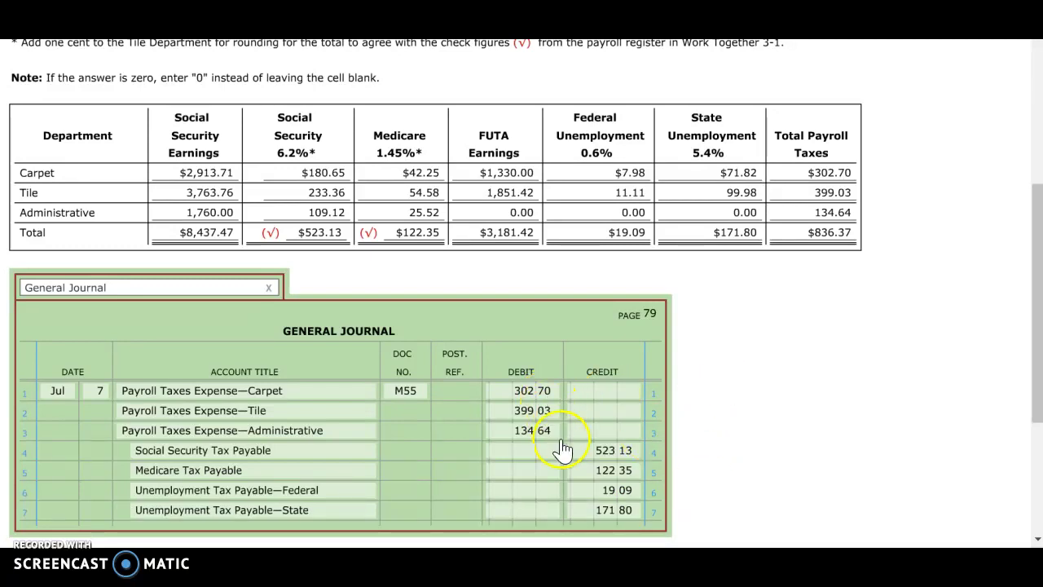
{"action": "left_click", "coordinate": [654, 453]}
- Switch back to the Cash Payments Journal and start typing the day on row 10
{"action": "left_click", "coordinate": [140, 291]}
{"action": "left_click", "coordinate": [153, 297]}
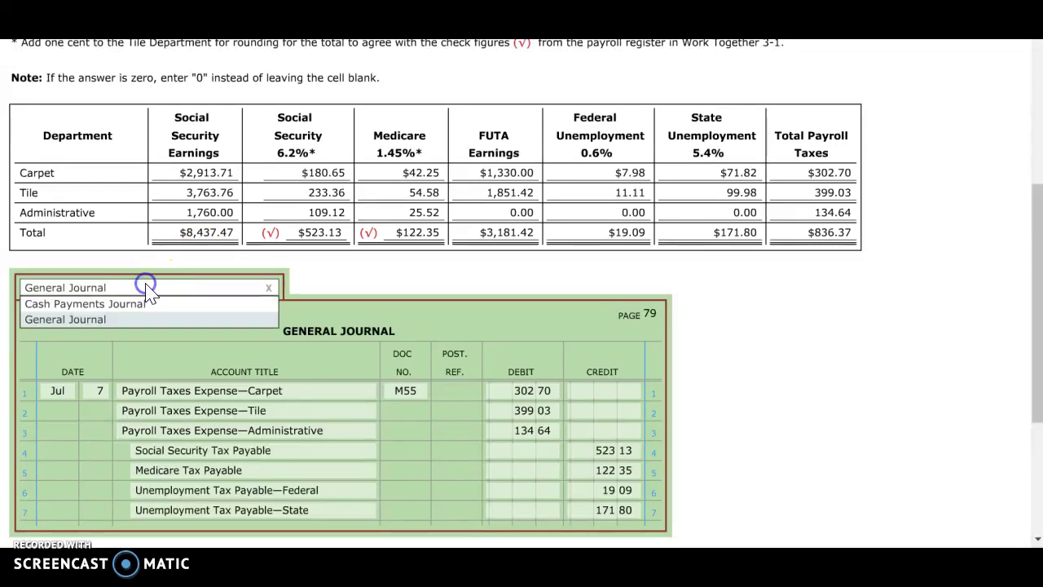
{"action": "left_click", "coordinate": [142, 305]}
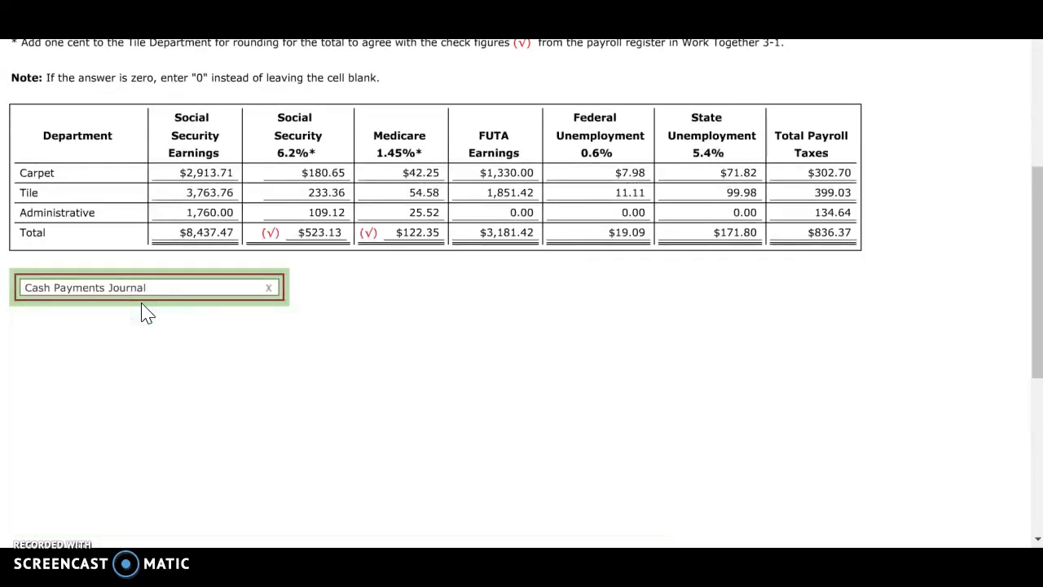
{"action": "scroll", "coordinate": [293, 371], "scroll_direction": "down", "scroll_amount": 2}
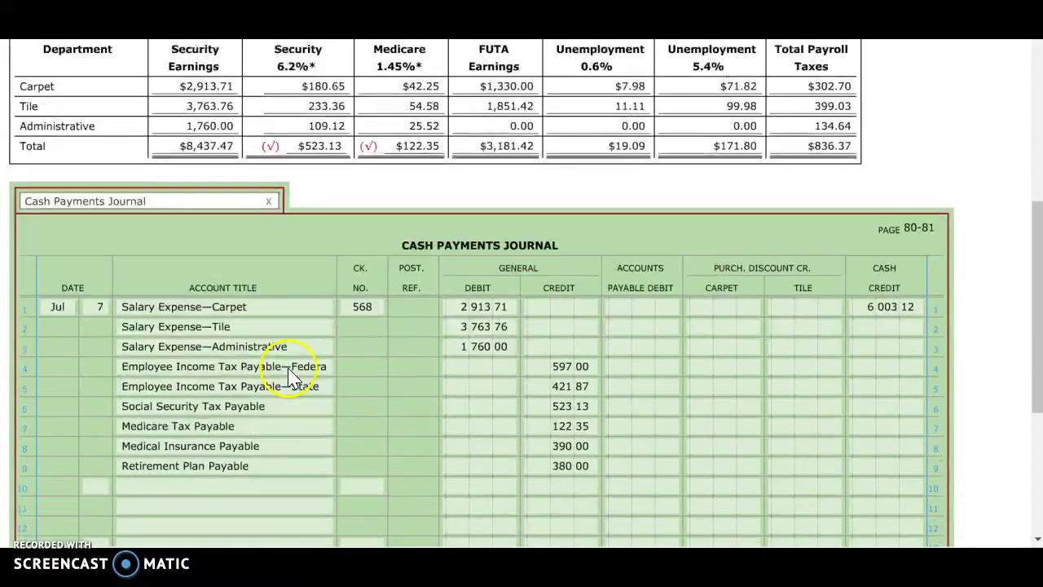
{"action": "left_click", "coordinate": [93, 400]}
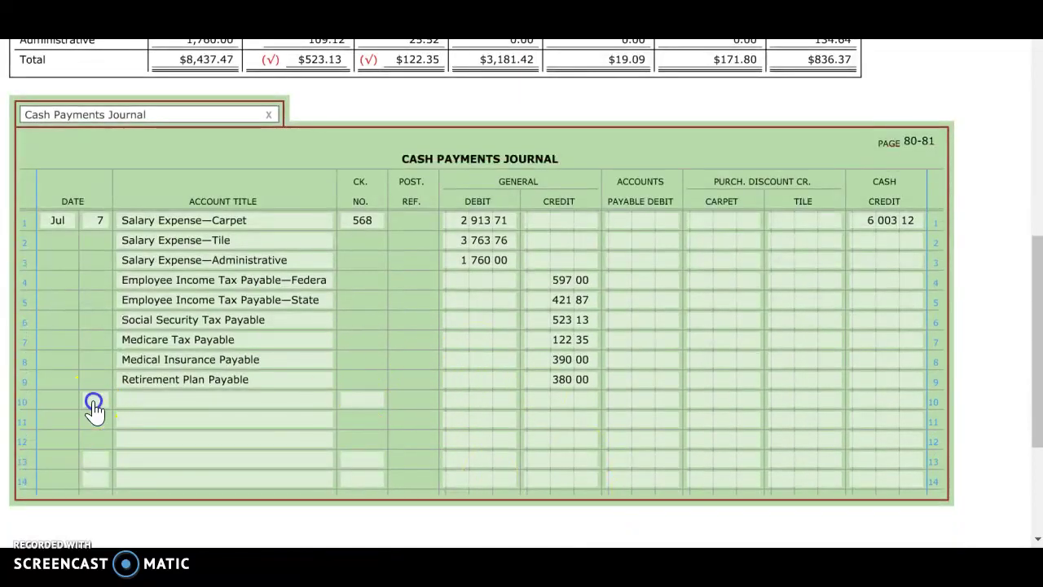
{"action": "type", "text": "15"}
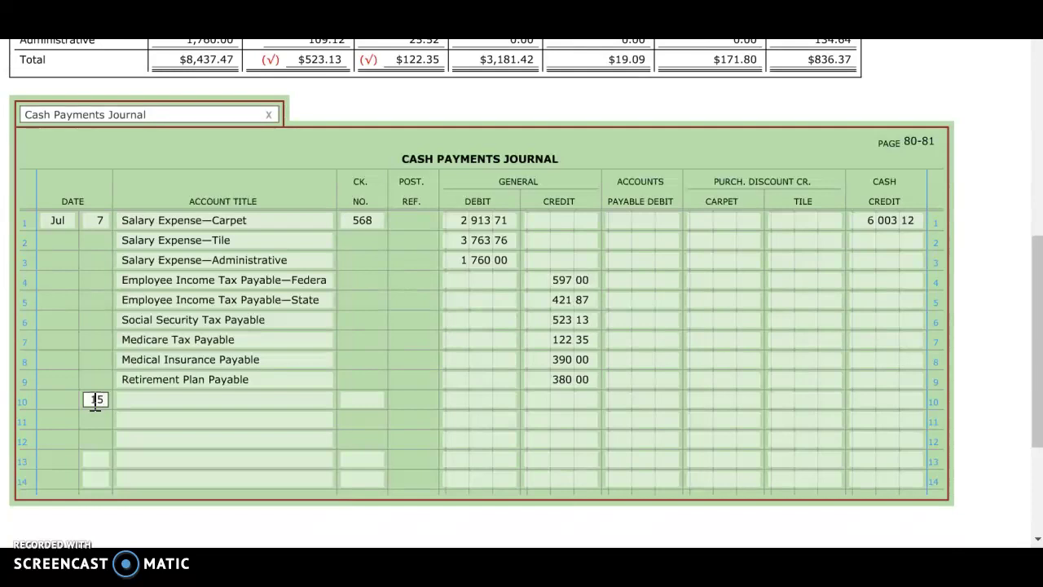